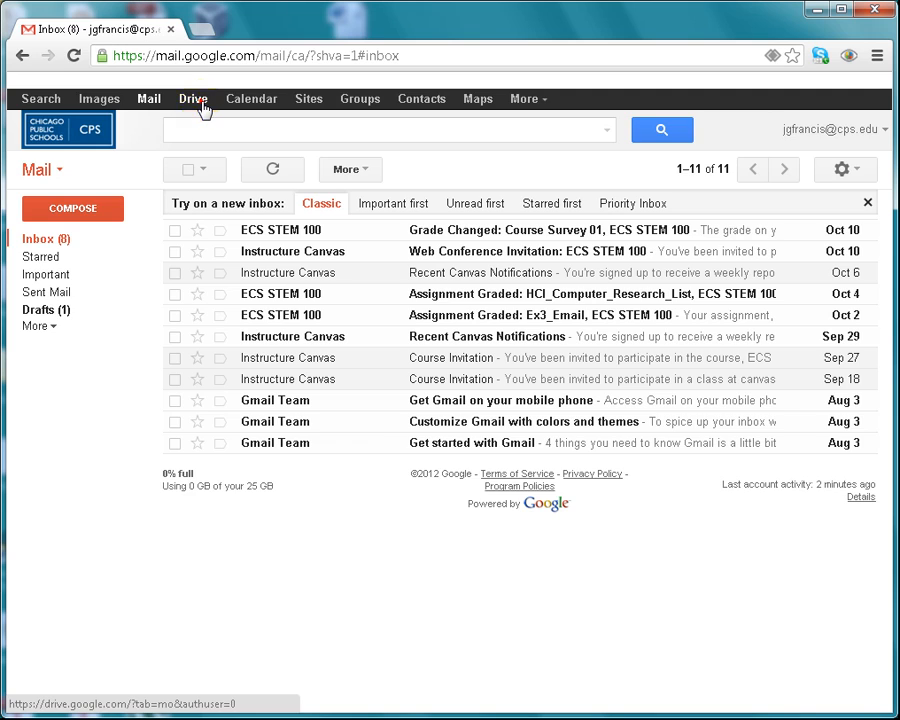
Open Google Drive from the mailbox and create a folder named 2012-2013 in My Drive
{"action": "left_click", "coordinate": [194, 99]}
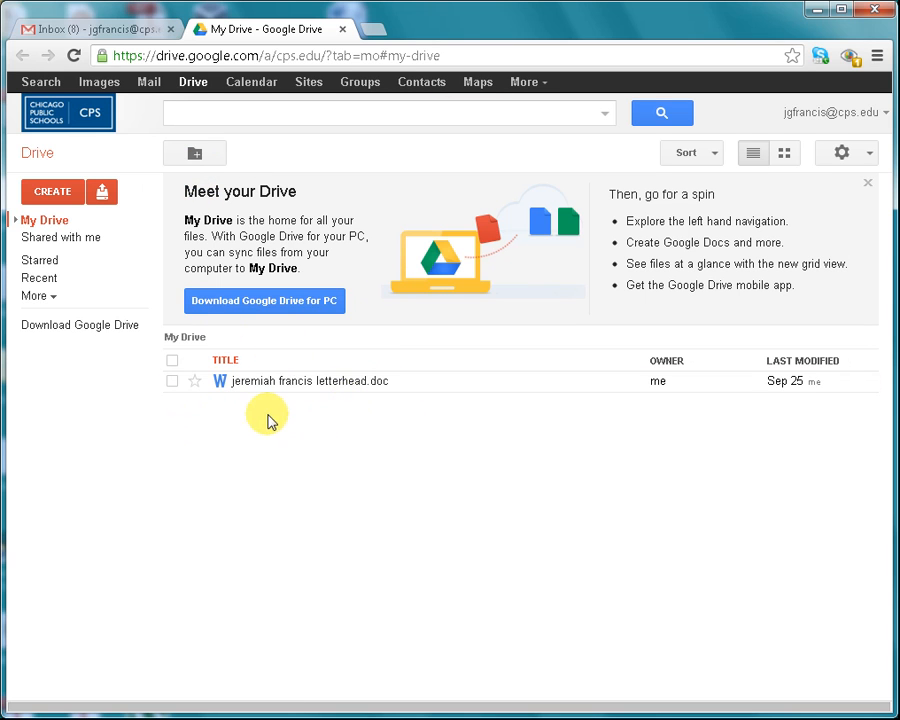
{"action": "left_click", "coordinate": [195, 156]}
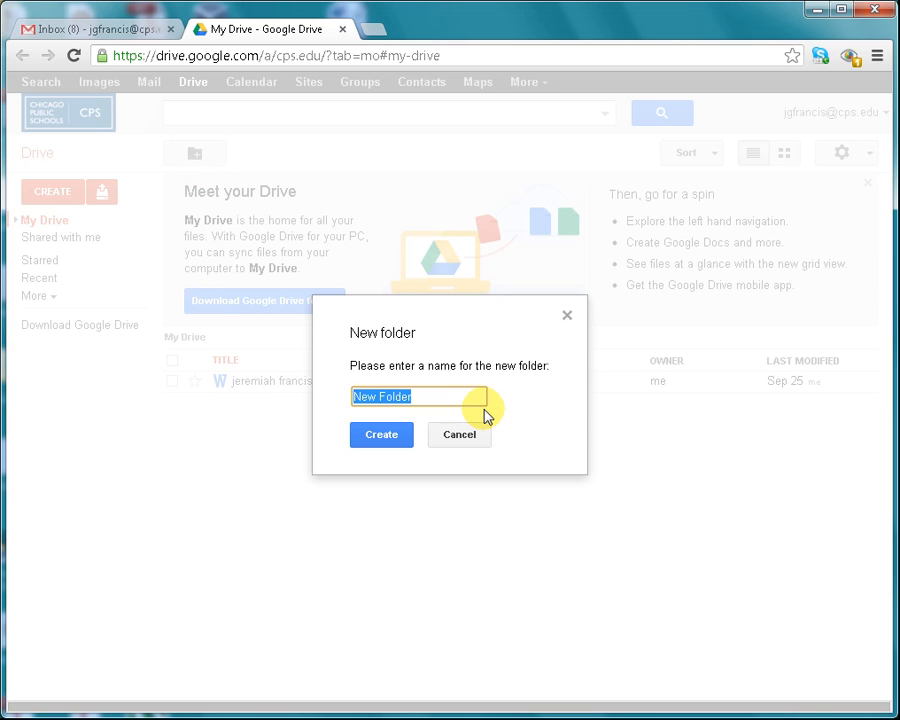
{"action": "type", "text": "20"}
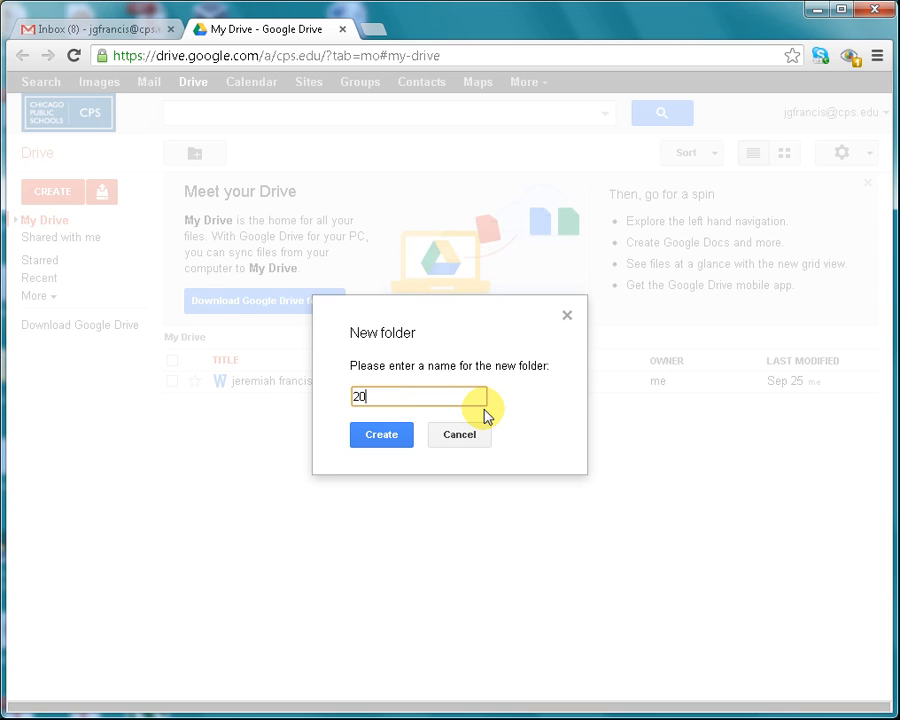
{"action": "type", "text": "12-2013"}
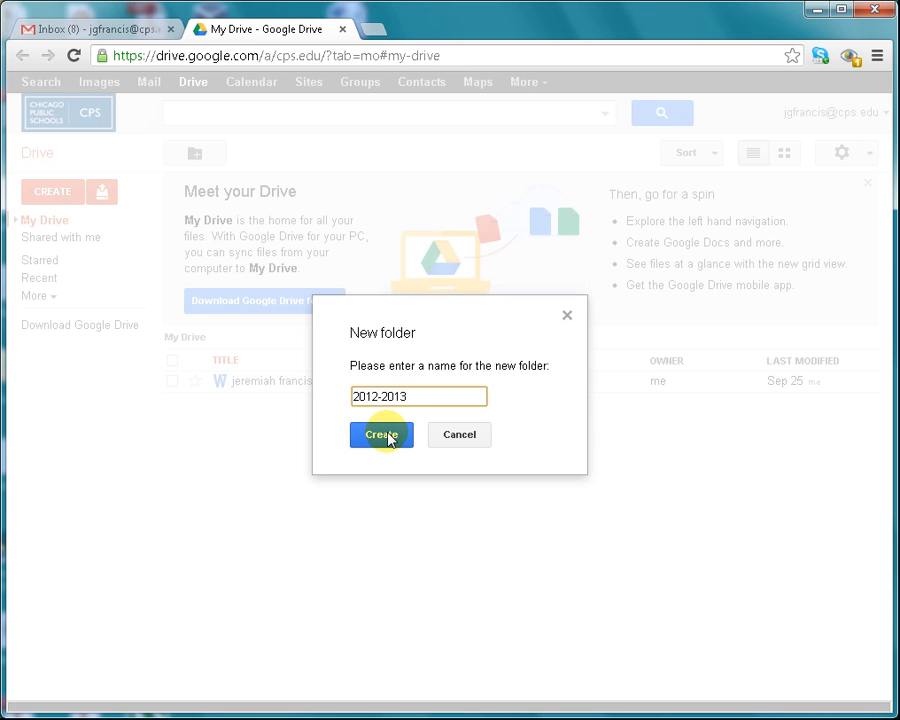
{"action": "left_click", "coordinate": [386, 436]}
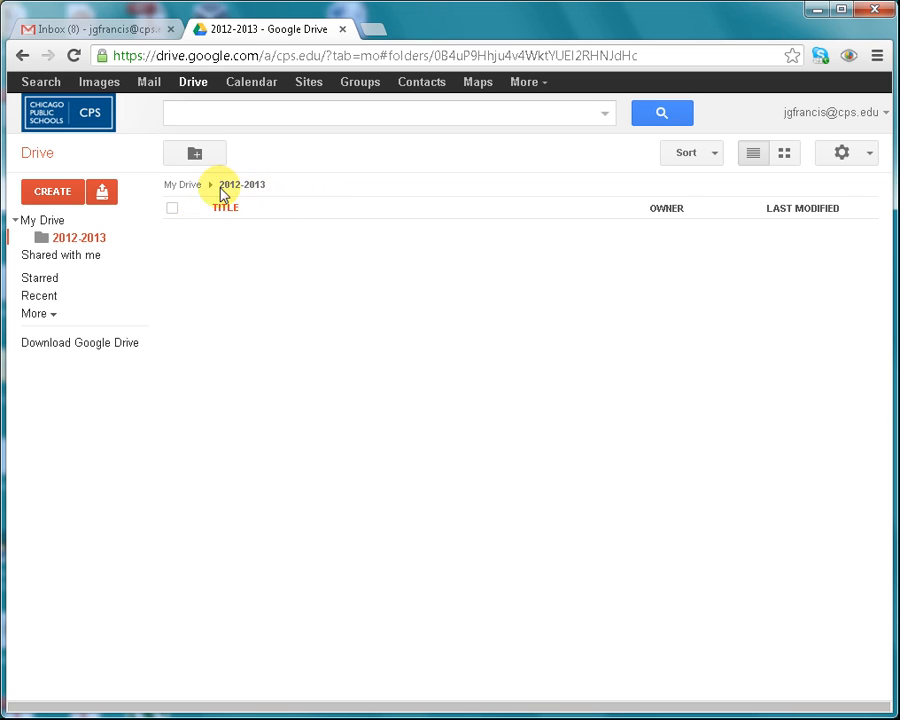
Check the 2012-2013 folder's listing in My Drive and look at its contents
{"action": "left_click", "coordinate": [184, 186]}
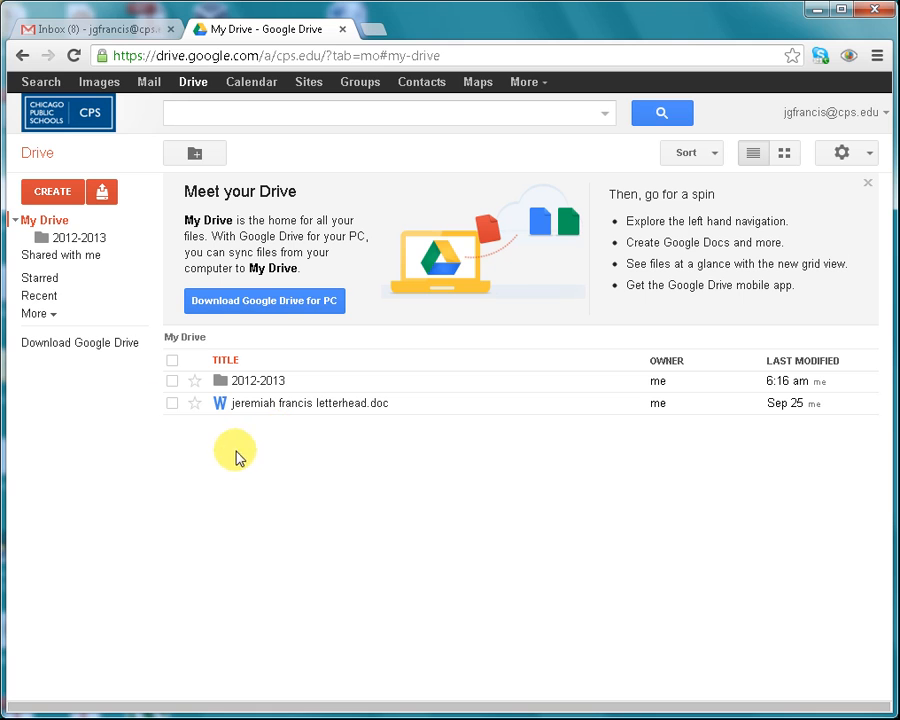
{"action": "left_click", "coordinate": [76, 242]}
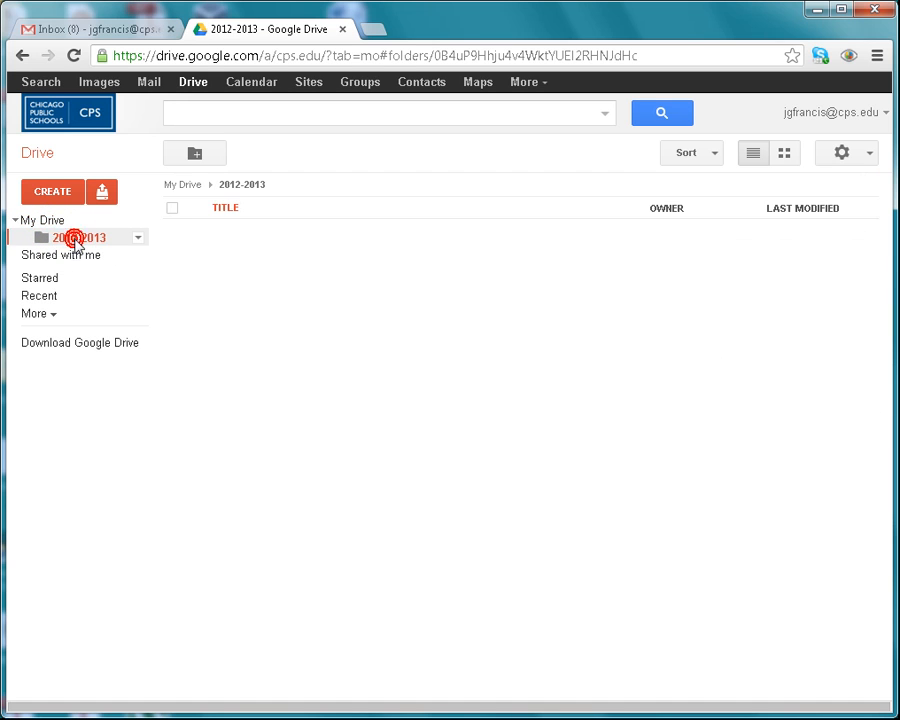
{"action": "left_click", "coordinate": [183, 186]}
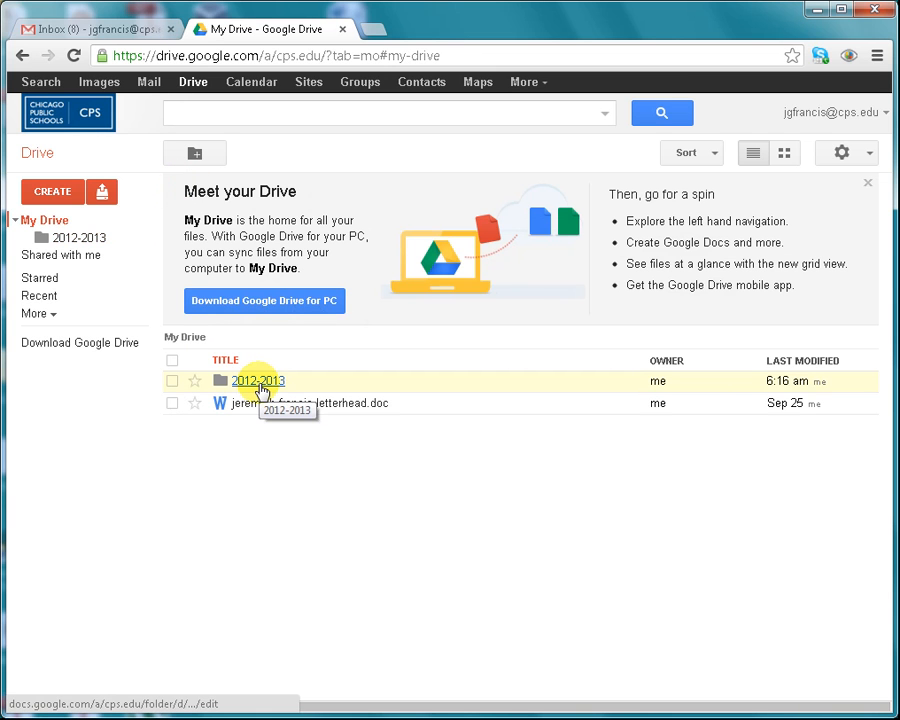
{"action": "left_click", "coordinate": [259, 384]}
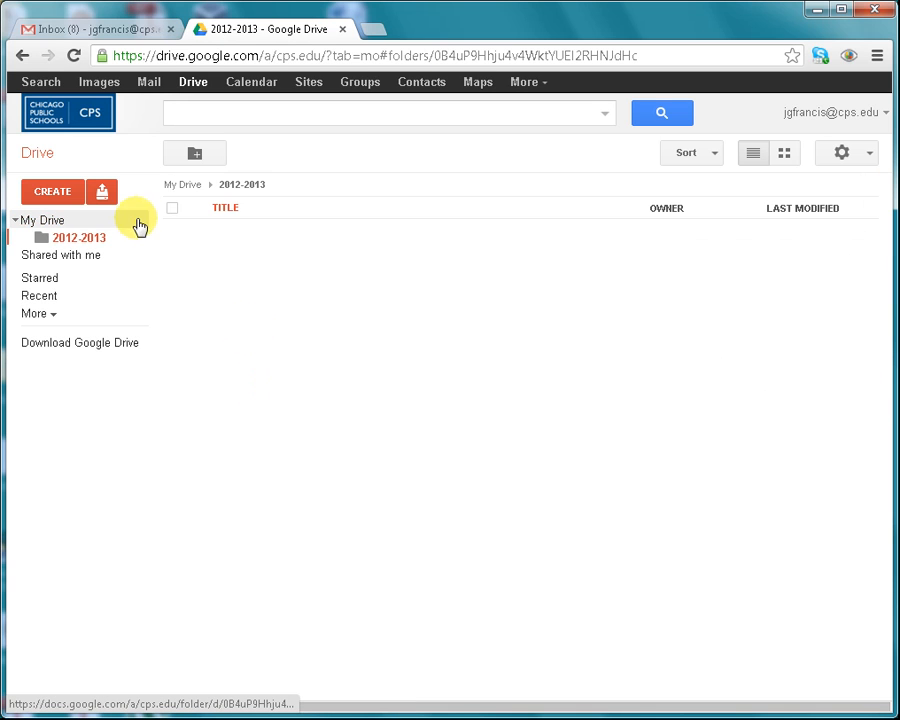
Move the letterhead Word document from My Drive into the 2012-2013 folder and open that folder
{"action": "left_click", "coordinate": [48, 220]}
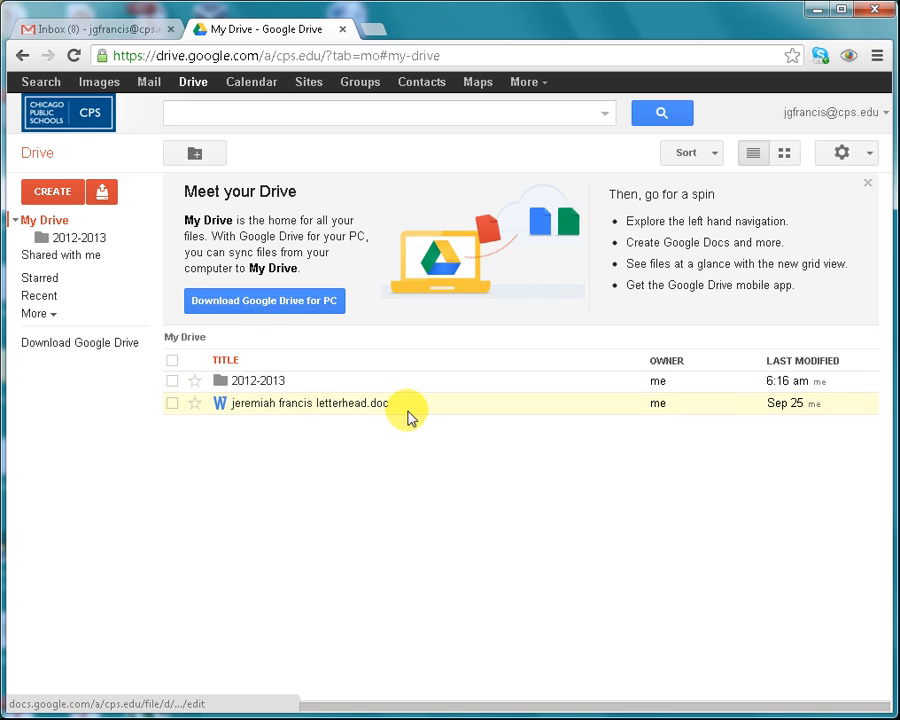
{"action": "left_click_drag", "start_coordinate": [405, 410], "coordinate": [261, 388]}
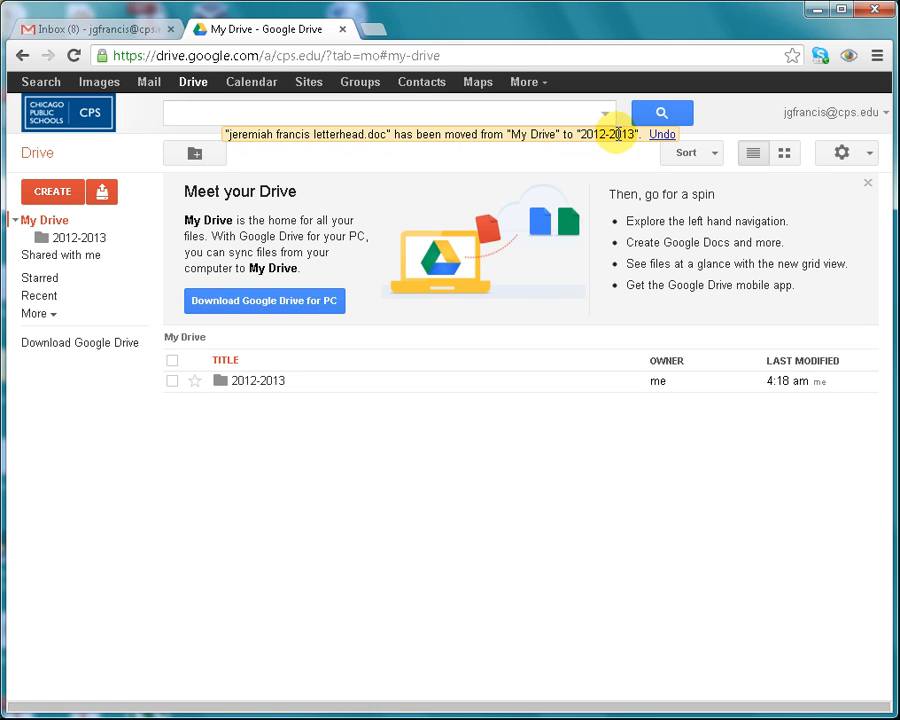
{"action": "left_click", "coordinate": [230, 386]}
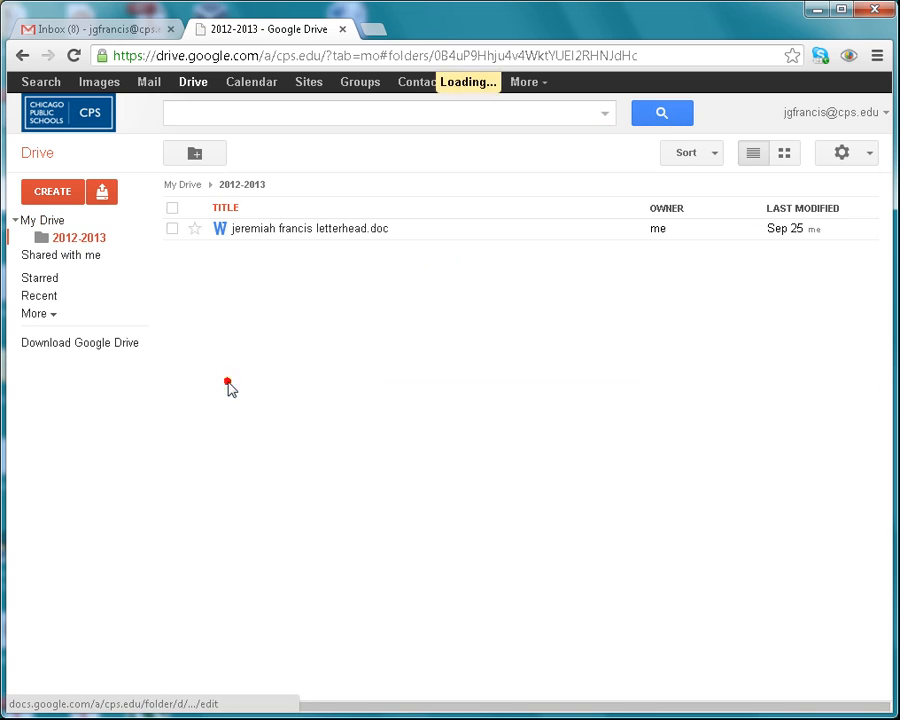
Create a subfolder named ECS inside the 2012-2013 folder
{"action": "left_click", "coordinate": [199, 156]}
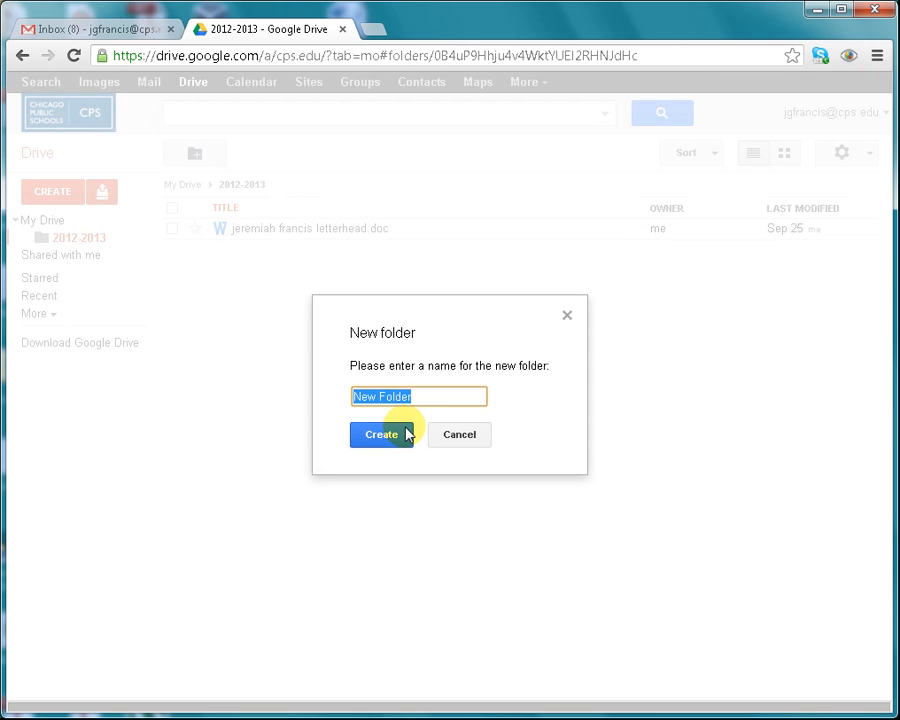
{"action": "type", "text": "ECS"}
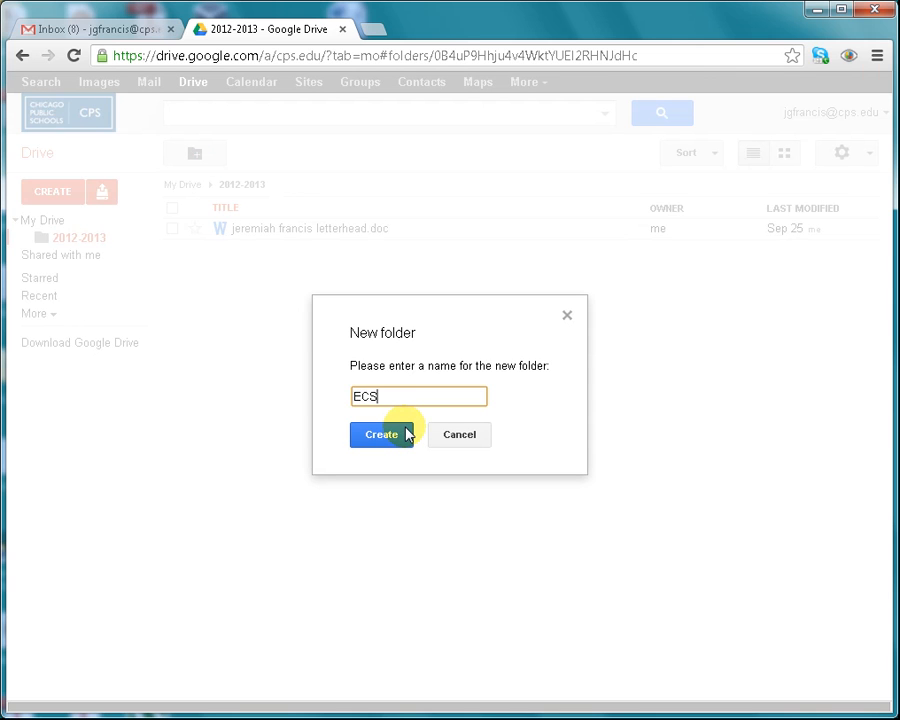
{"action": "left_click", "coordinate": [381, 434]}
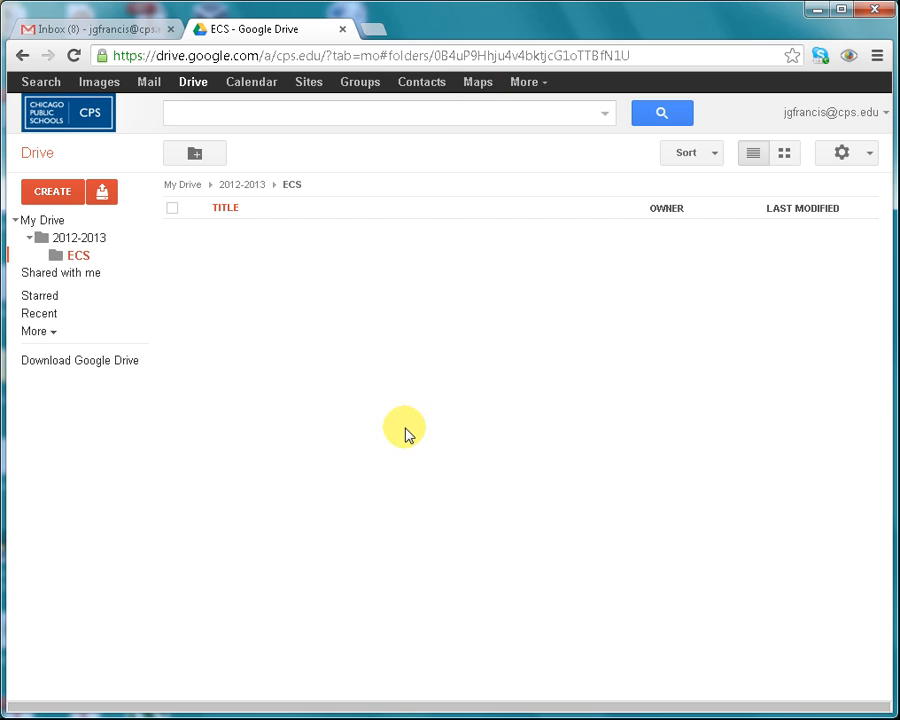
Return to the 2012-2013 folder and create a subfolder named ENGLISH in it
{"action": "left_click", "coordinate": [243, 186]}
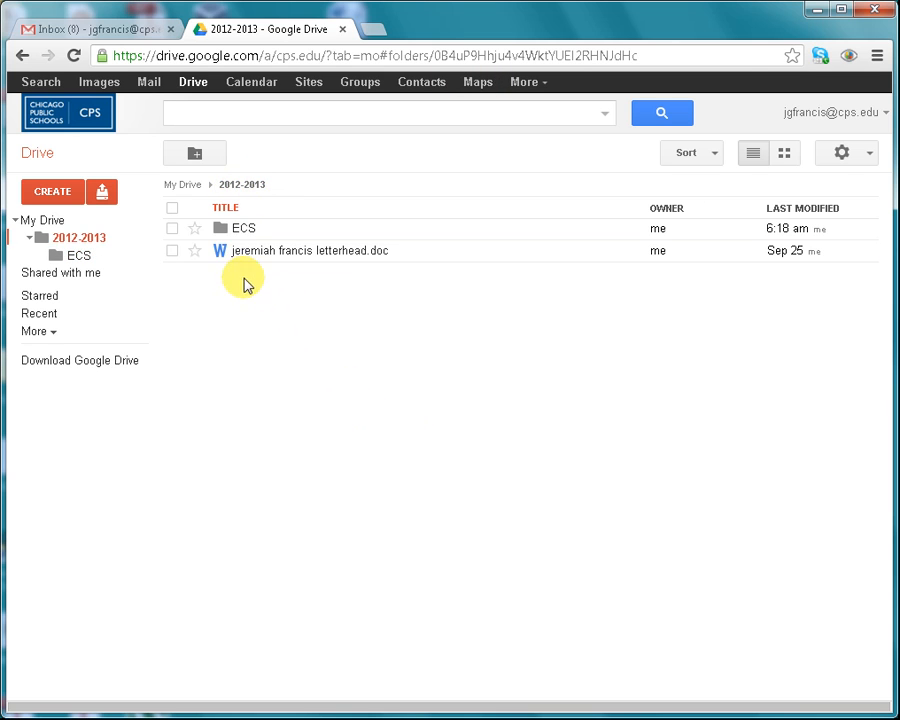
{"action": "left_click", "coordinate": [196, 156]}
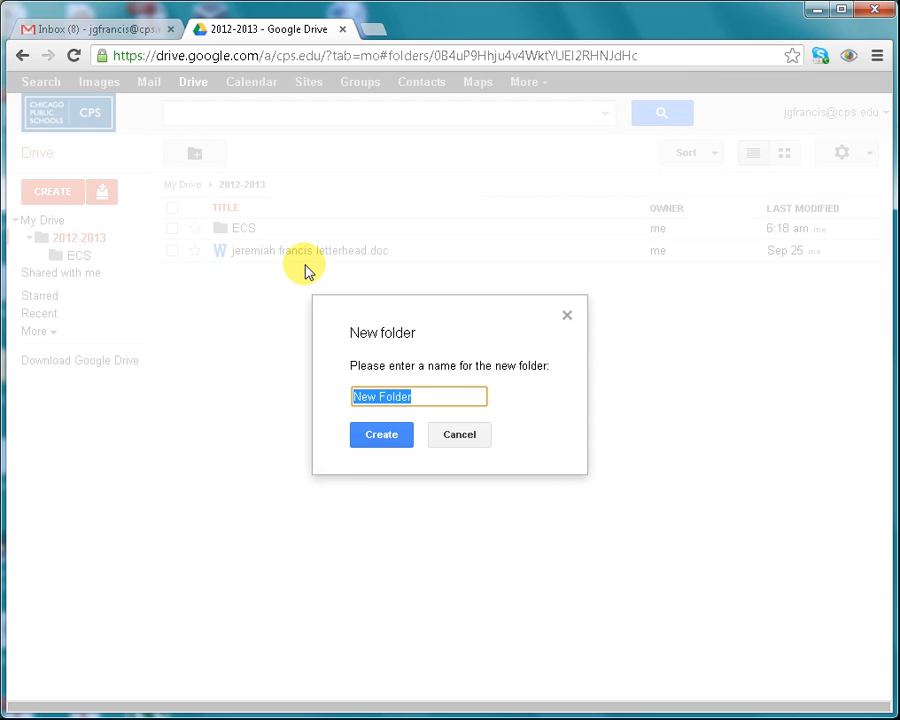
{"action": "type", "text": "ENGLISH"}
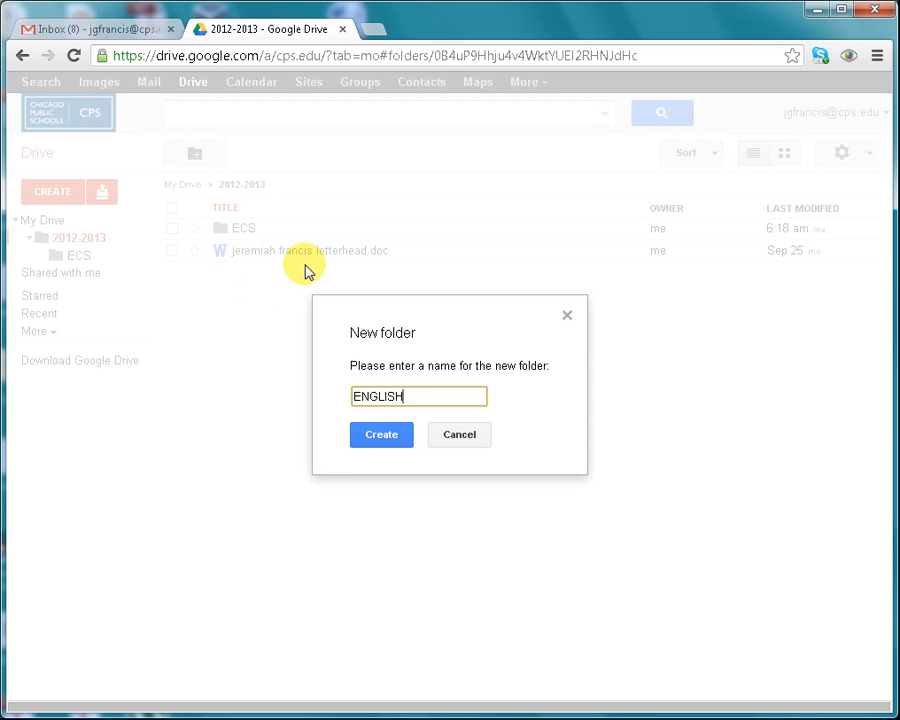
{"action": "left_click", "coordinate": [381, 435]}
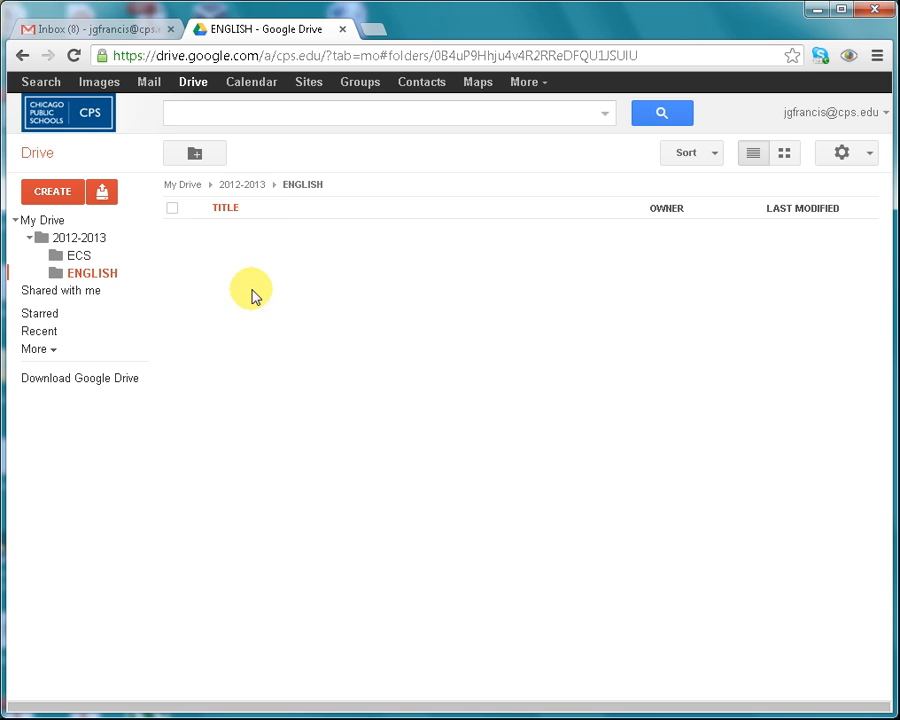
Go back to the 2012-2013 folder and add a subfolder named MATH
{"action": "left_click", "coordinate": [250, 185]}
{"action": "left_click", "coordinate": [206, 166]}
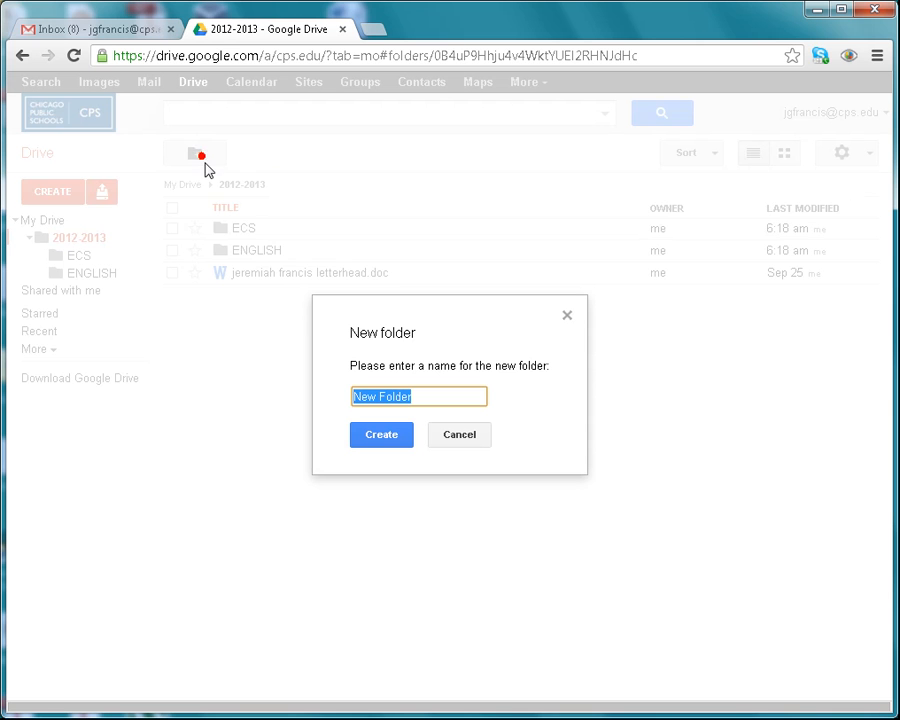
{"action": "type", "text": "MATH"}
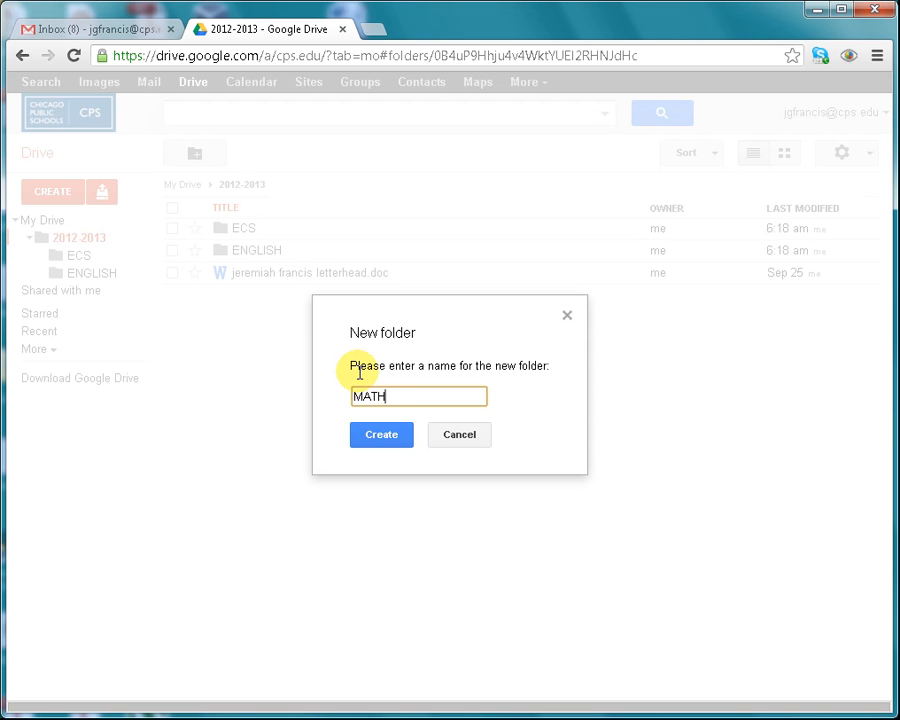
{"action": "left_click", "coordinate": [381, 434]}
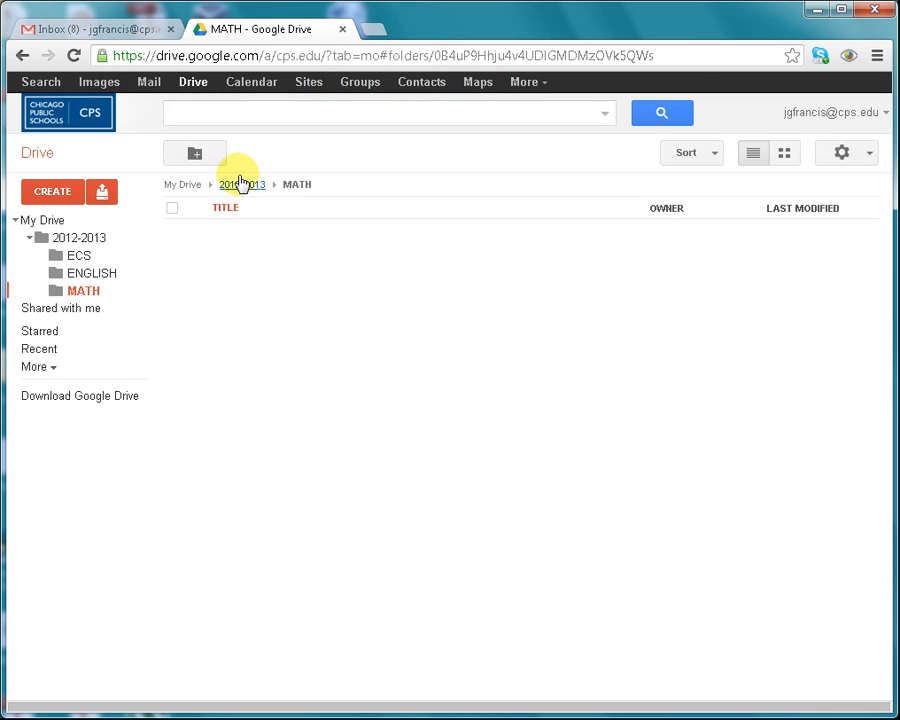
Go back to the 2012-2013 folder and add a subfolder named SCIENCE
{"action": "left_click", "coordinate": [241, 187]}
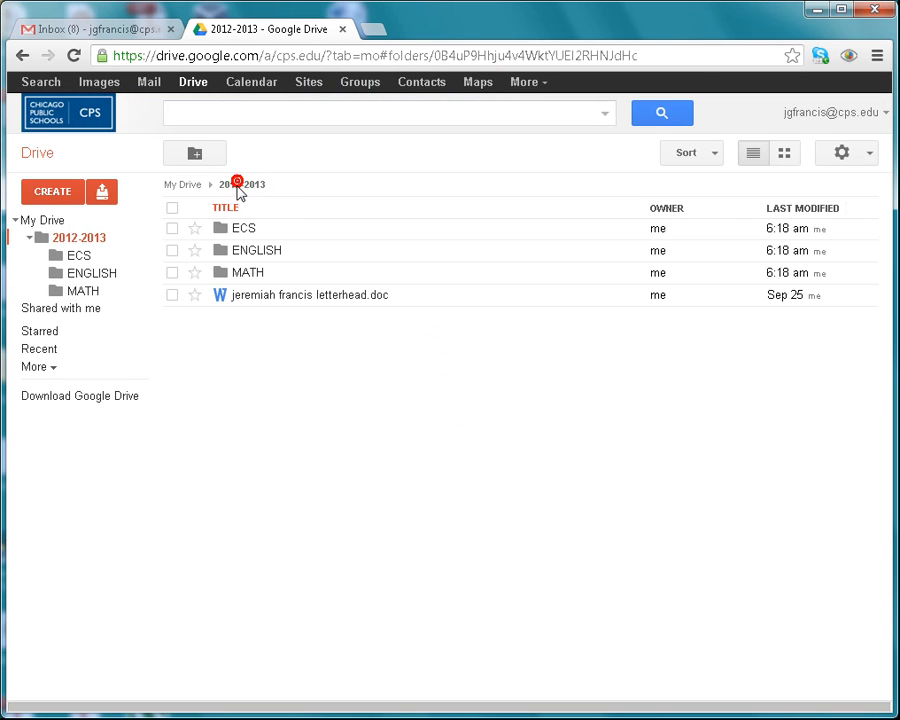
{"action": "left_click", "coordinate": [196, 155]}
{"action": "type", "text": "SCIENCE"}
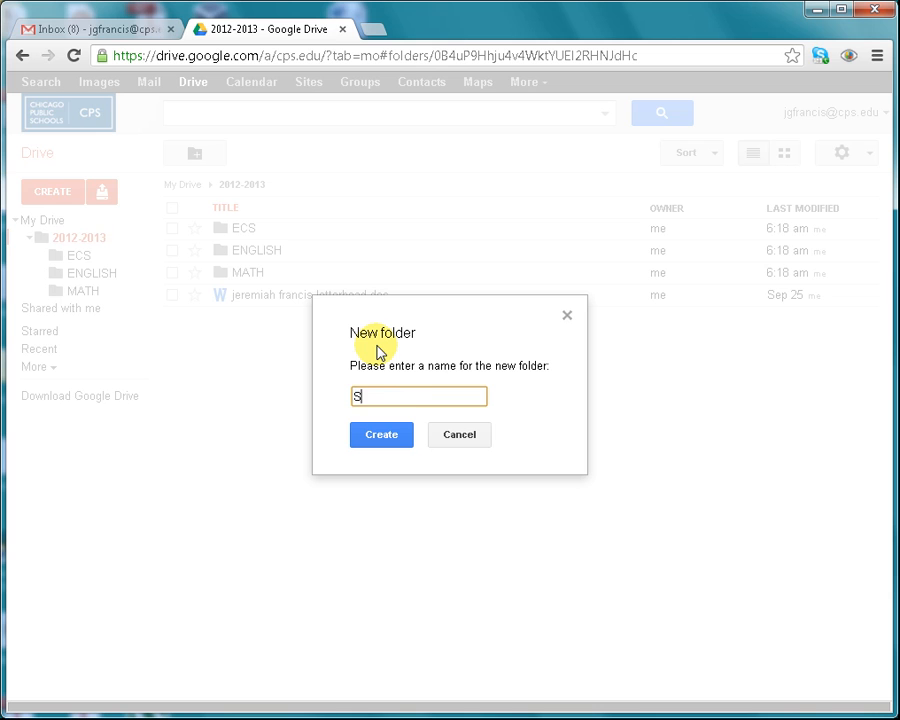
{"action": "left_click", "coordinate": [388, 434]}
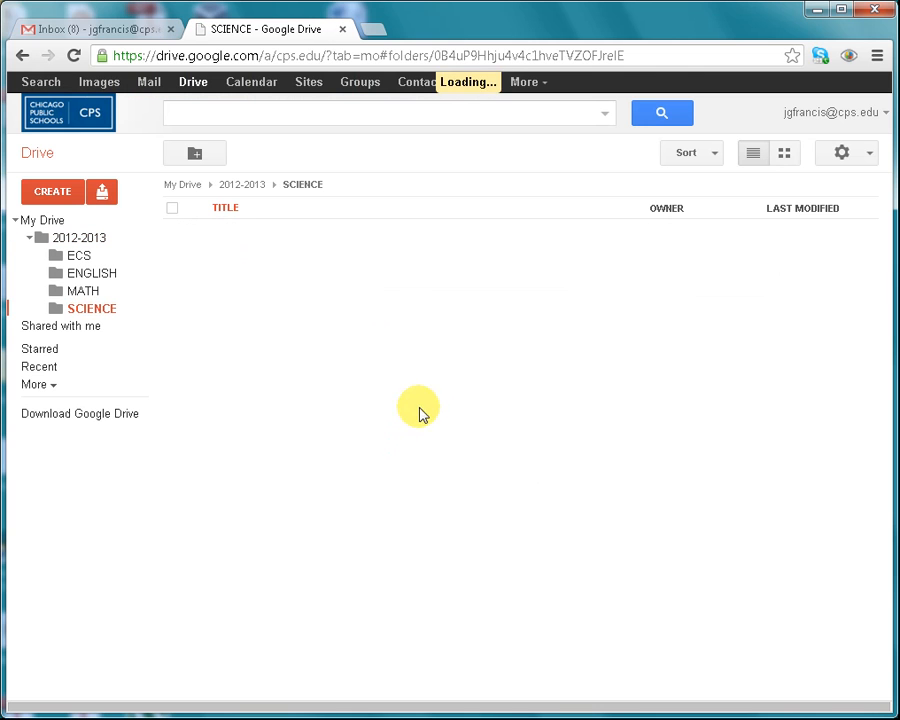
Move the letterhead Word document from the 2012-2013 folder into its ECS subfolder and open ECS
{"action": "left_click", "coordinate": [244, 186]}
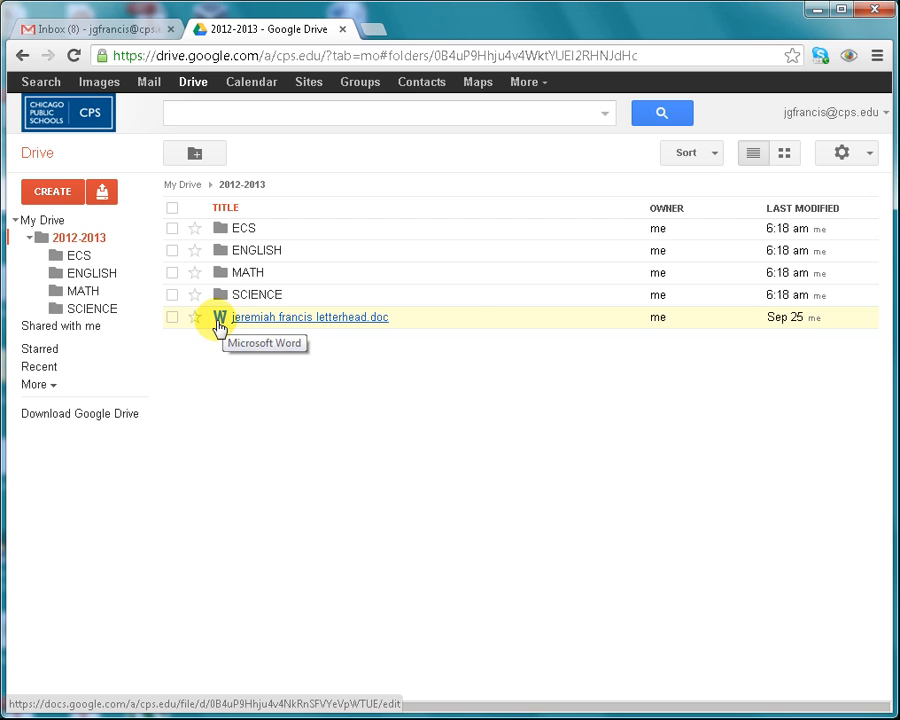
{"action": "left_click_drag", "start_coordinate": [219, 325], "coordinate": [243, 232]}
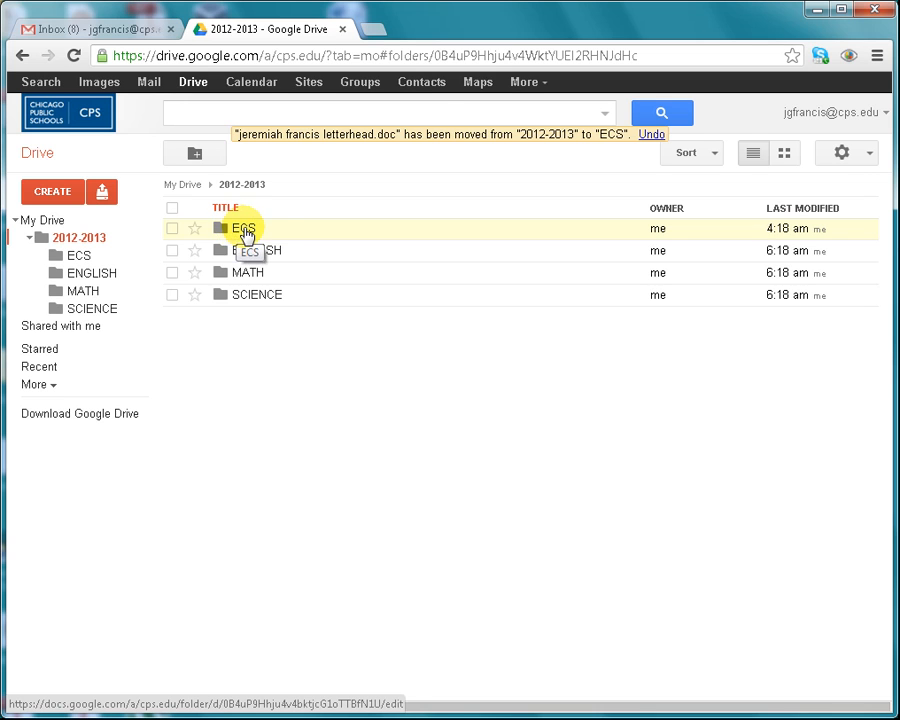
{"action": "left_click", "coordinate": [244, 229]}
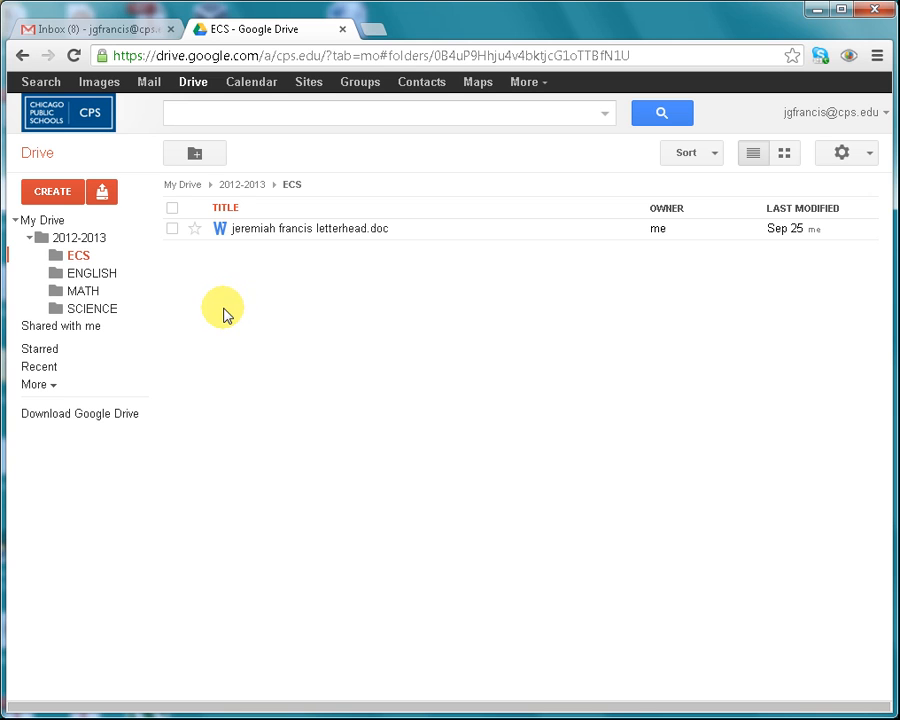
Create a subfolder named Journals inside the ECS folder
{"action": "left_click", "coordinate": [197, 157]}
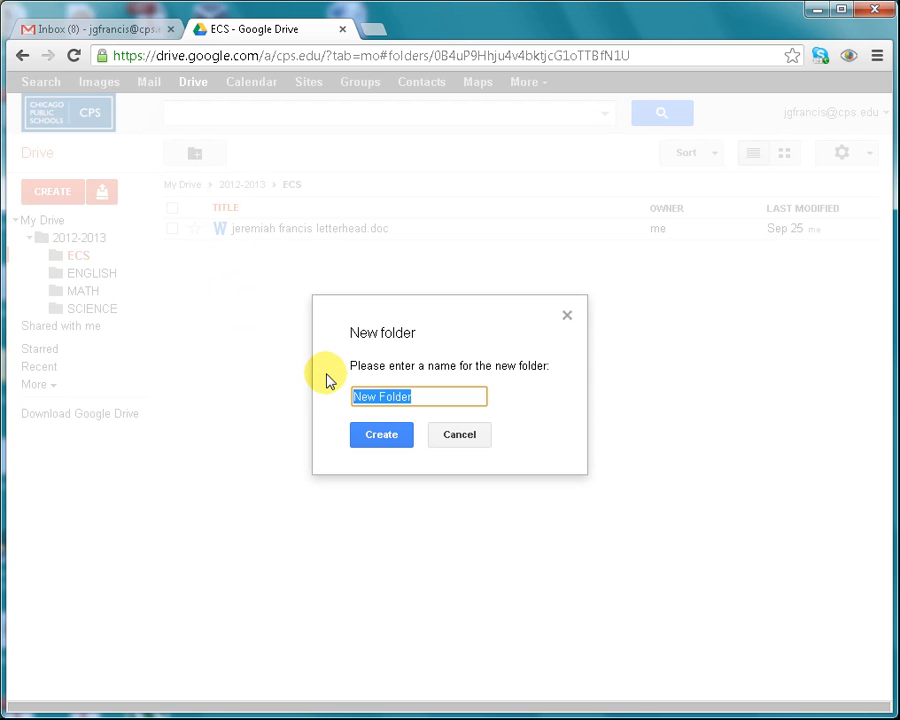
{"action": "type", "text": "Journals"}
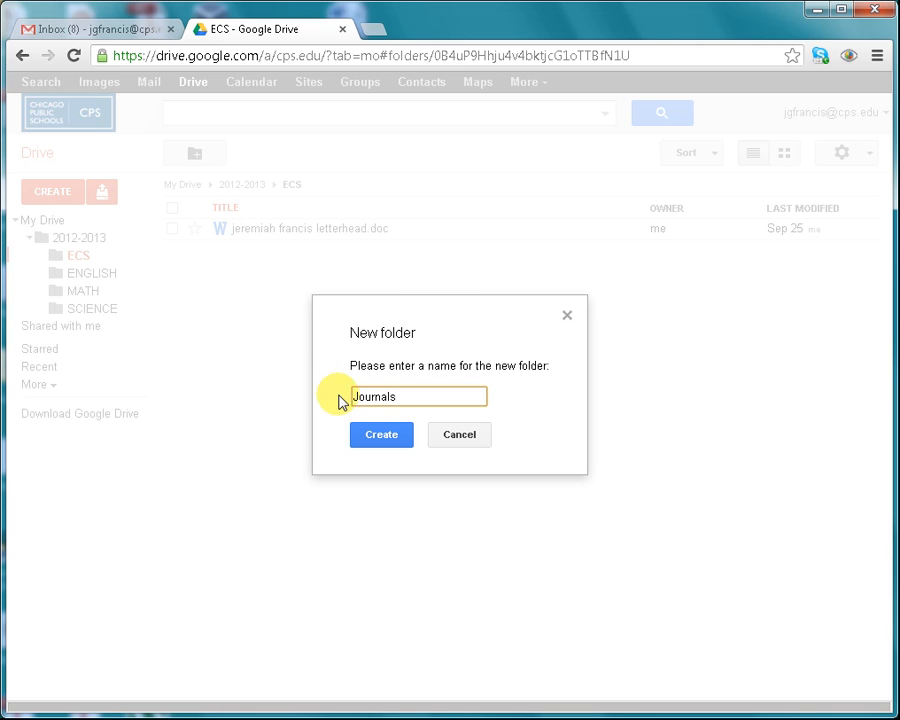
{"action": "left_click", "coordinate": [376, 438]}
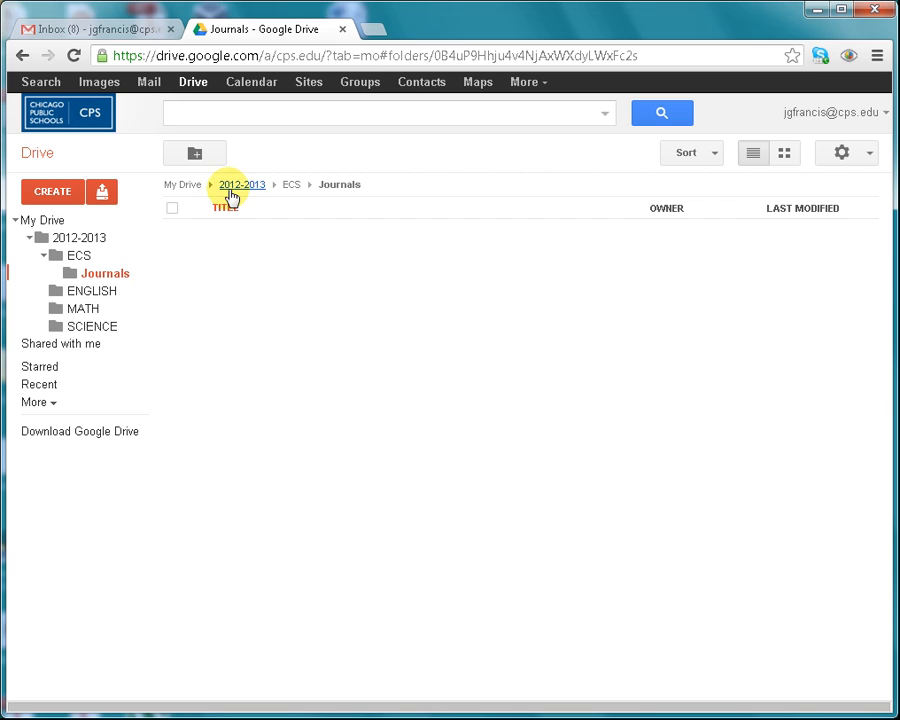
Go back to the ECS folder and add a subfolder named ePortfolio
{"action": "left_click", "coordinate": [288, 188]}
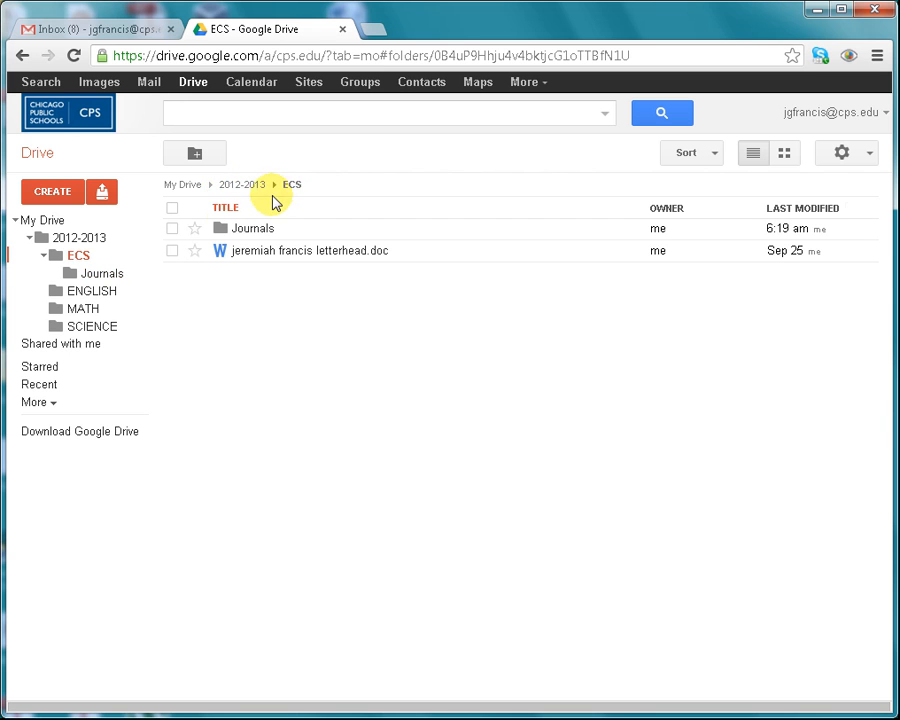
{"action": "left_click", "coordinate": [212, 159]}
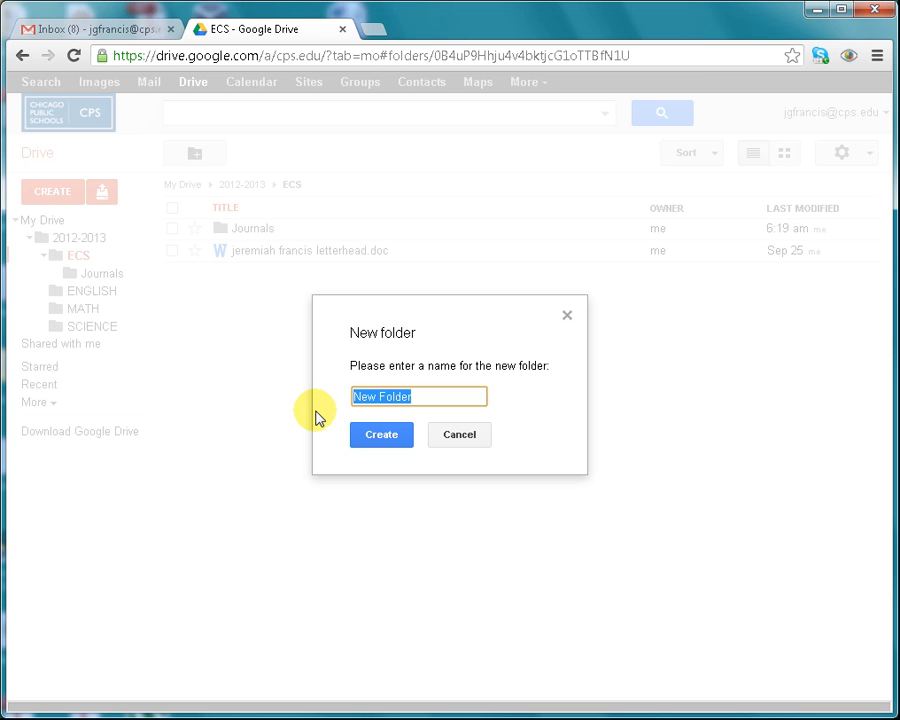
{"action": "type", "text": "ePort"}
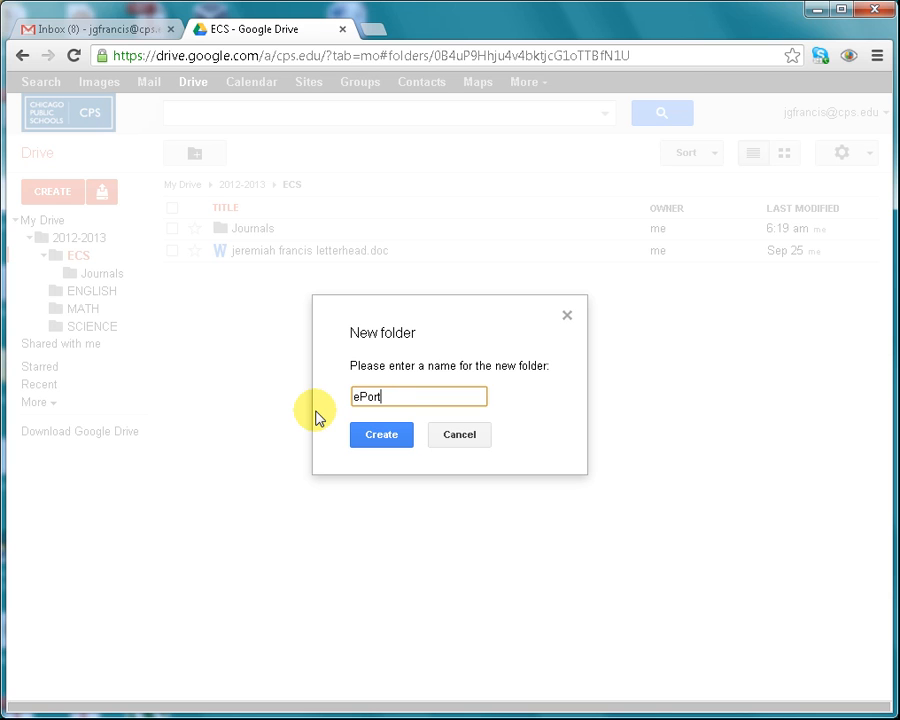
{"action": "type", "text": "folio"}
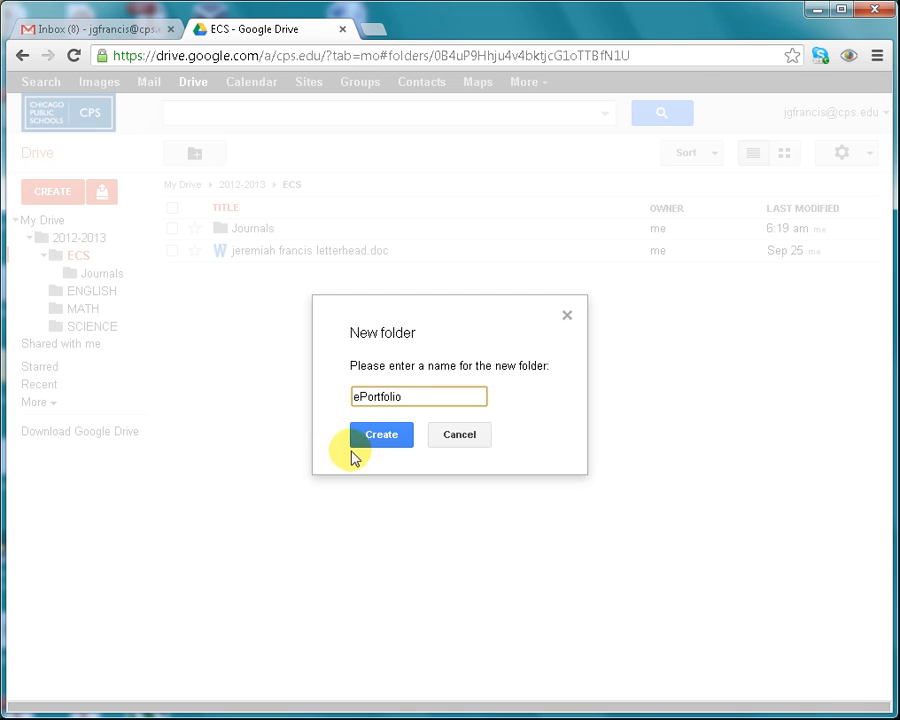
{"action": "left_click", "coordinate": [367, 437]}
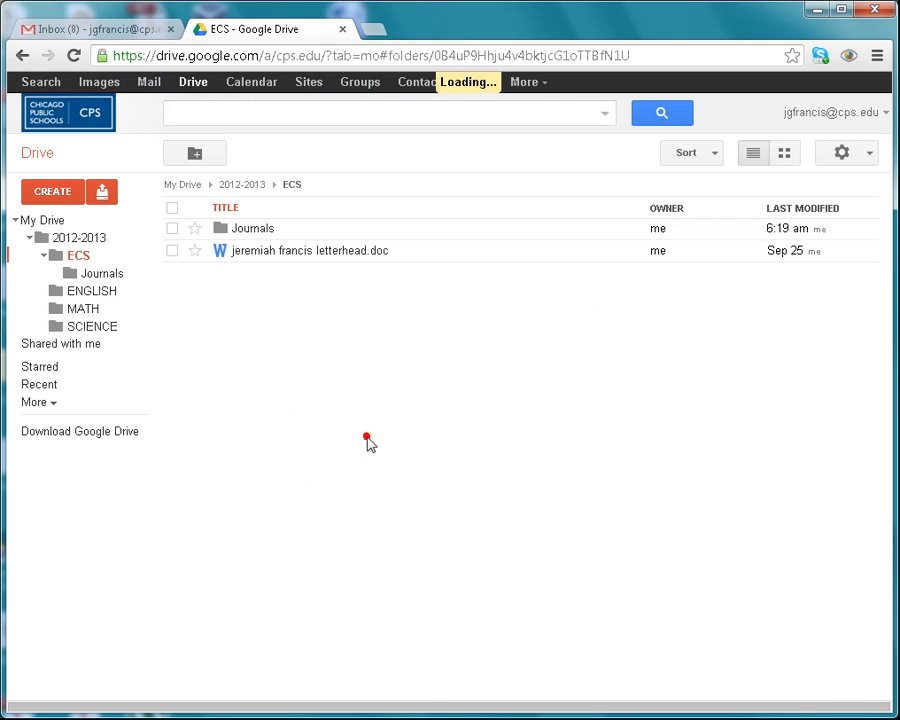
Return to the ECS folder and add a subfolder named ComputerPurchaseProject, written without spaces
{"action": "left_click", "coordinate": [289, 188]}
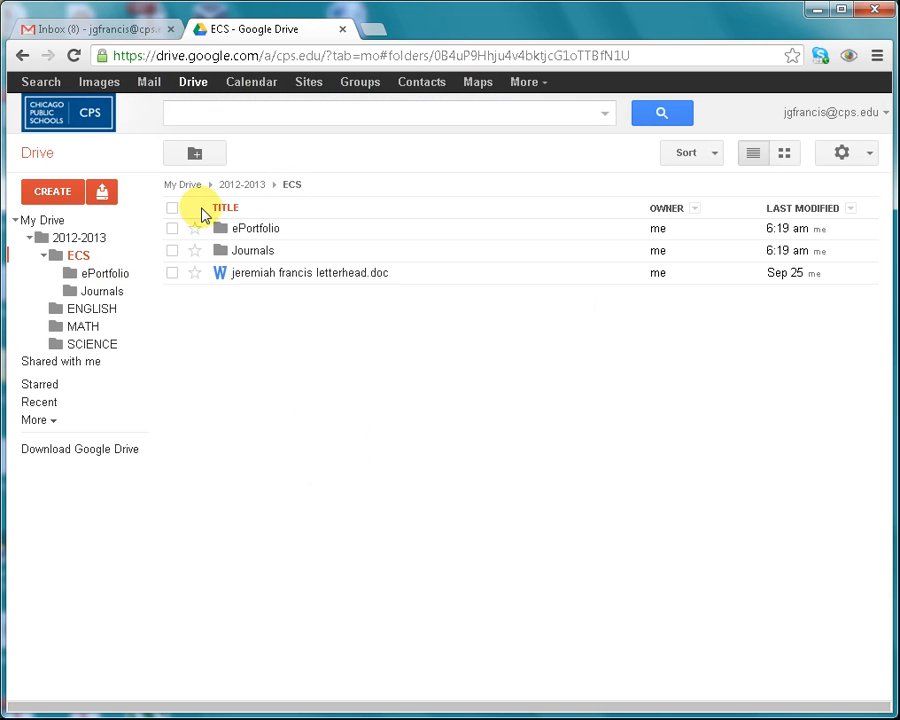
{"action": "left_click", "coordinate": [195, 155]}
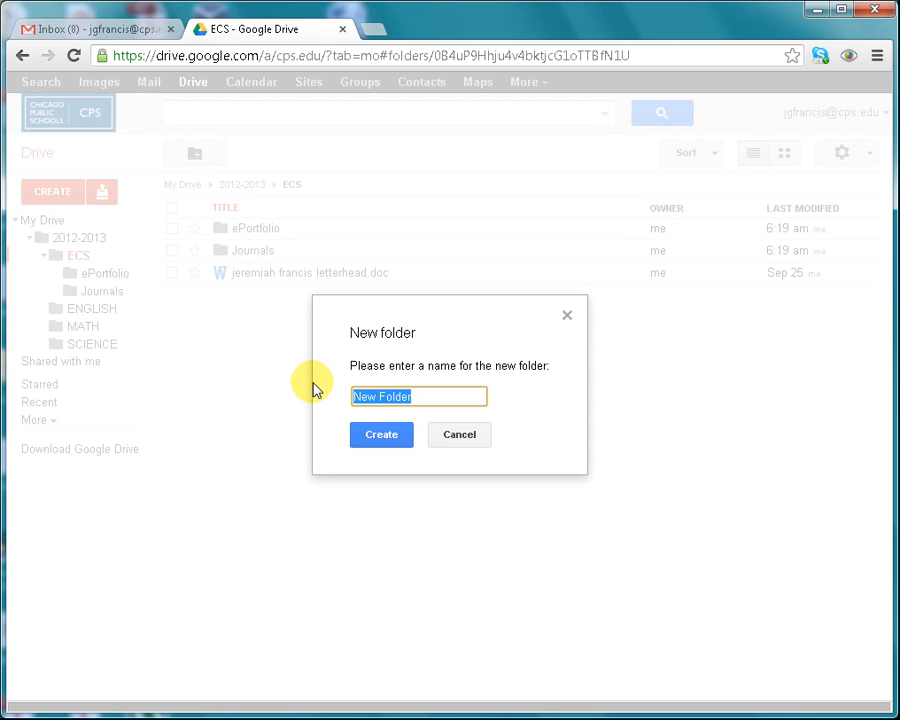
{"action": "type", "text": "Comput"}
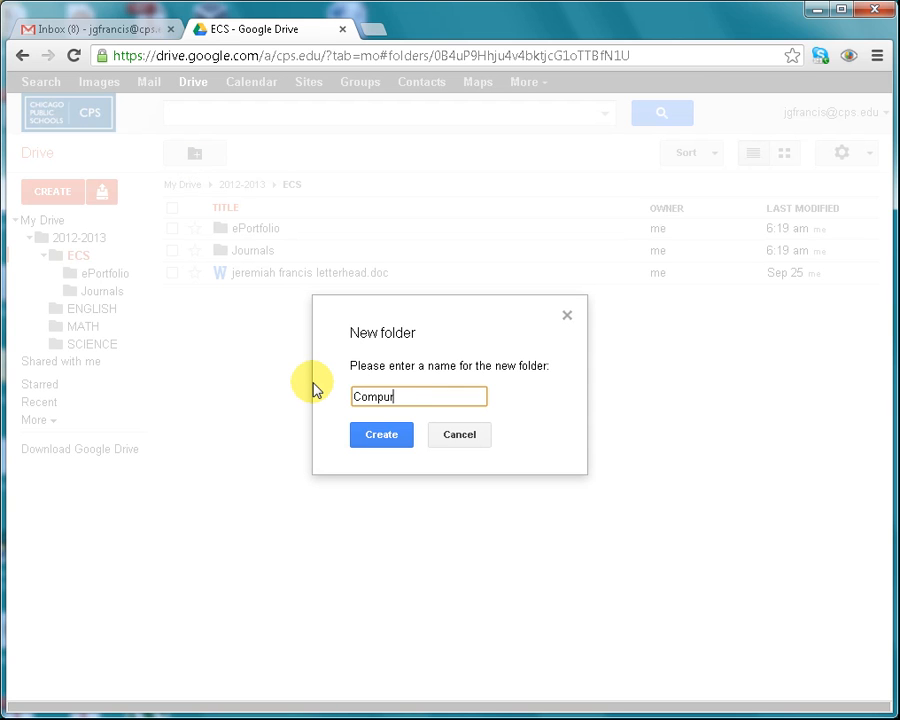
{"action": "type", "text": "erPurchaseProject"}
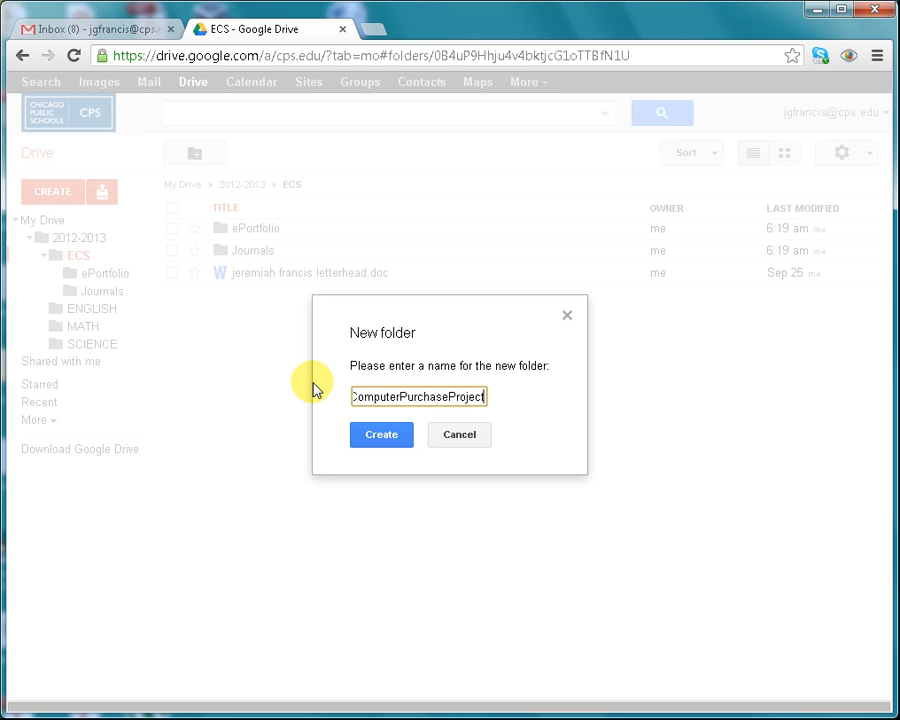
{"action": "key", "text": "Left"}
{"action": "key", "text": "Left"}
{"action": "key", "text": "Left"}
{"action": "key", "text": "Left"}
{"action": "key", "text": "Left"}
{"action": "key", "text": "Left"}
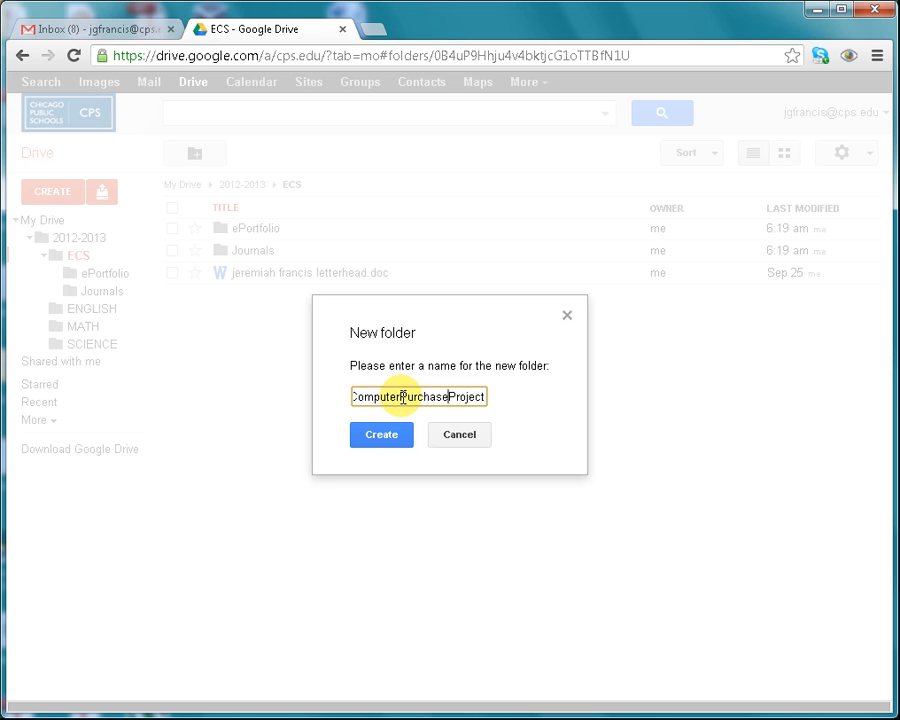
{"action": "left_click", "coordinate": [354, 396]}
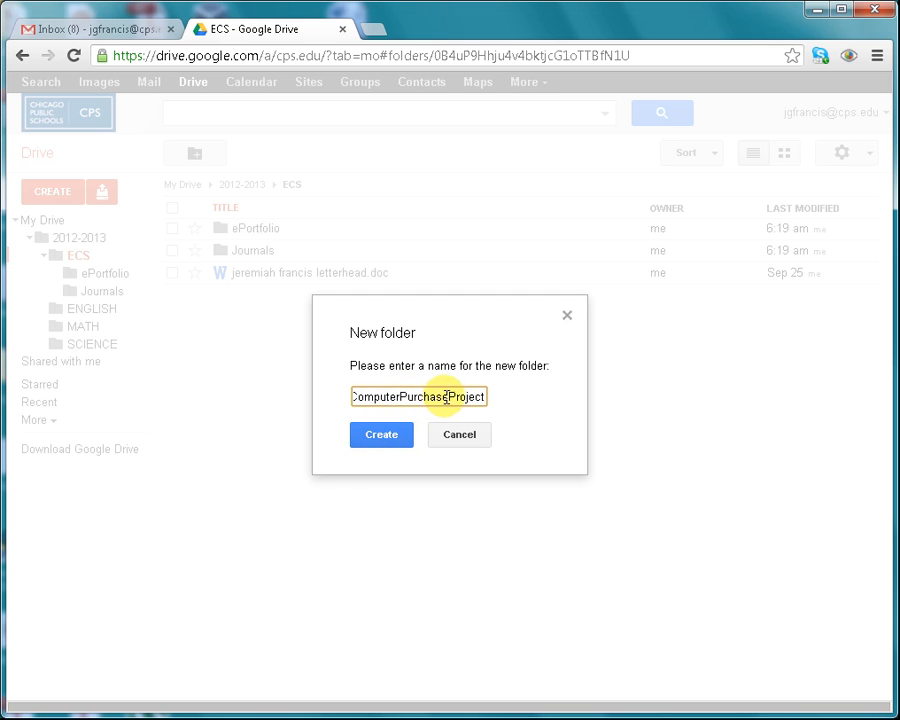
{"action": "left_click", "coordinate": [390, 438]}
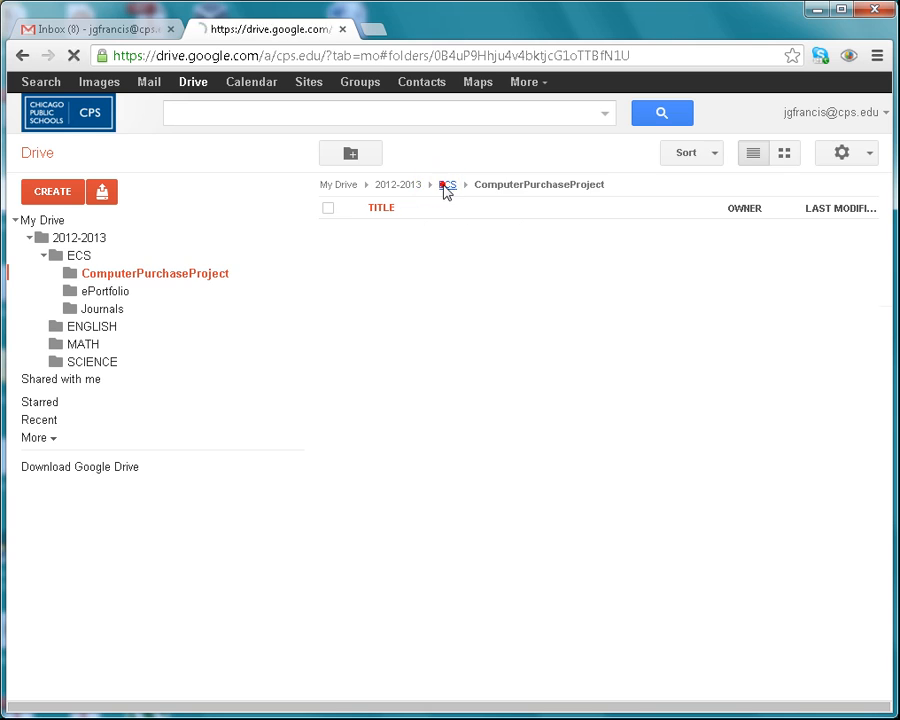
Go back to the ECS folder and move the letterhead Word document into its Journals subfolder
{"action": "left_click", "coordinate": [443, 186]}
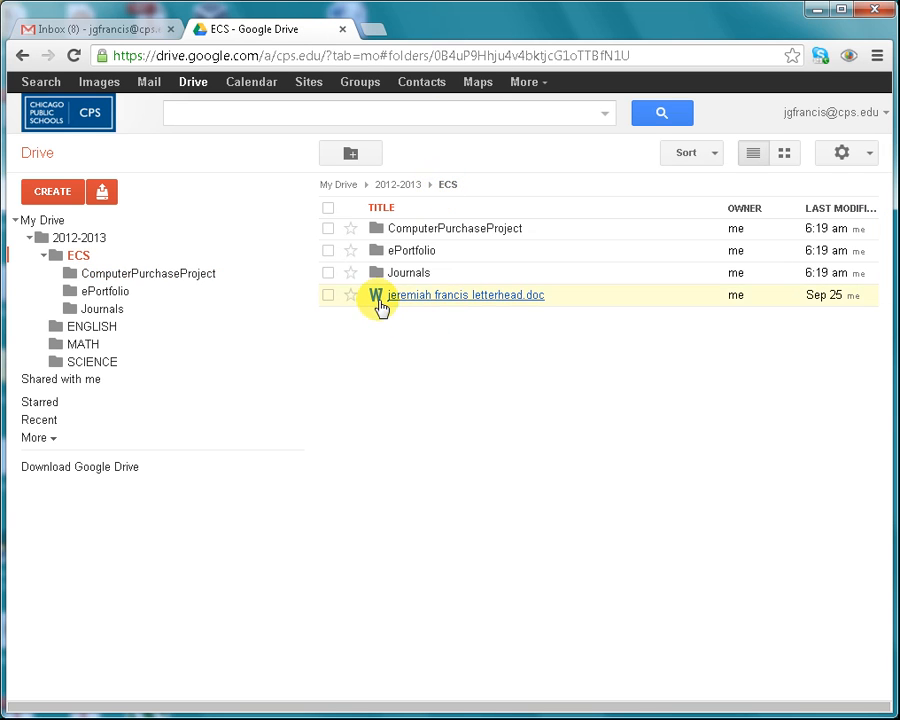
{"action": "left_click_drag", "start_coordinate": [510, 303], "coordinate": [408, 279]}
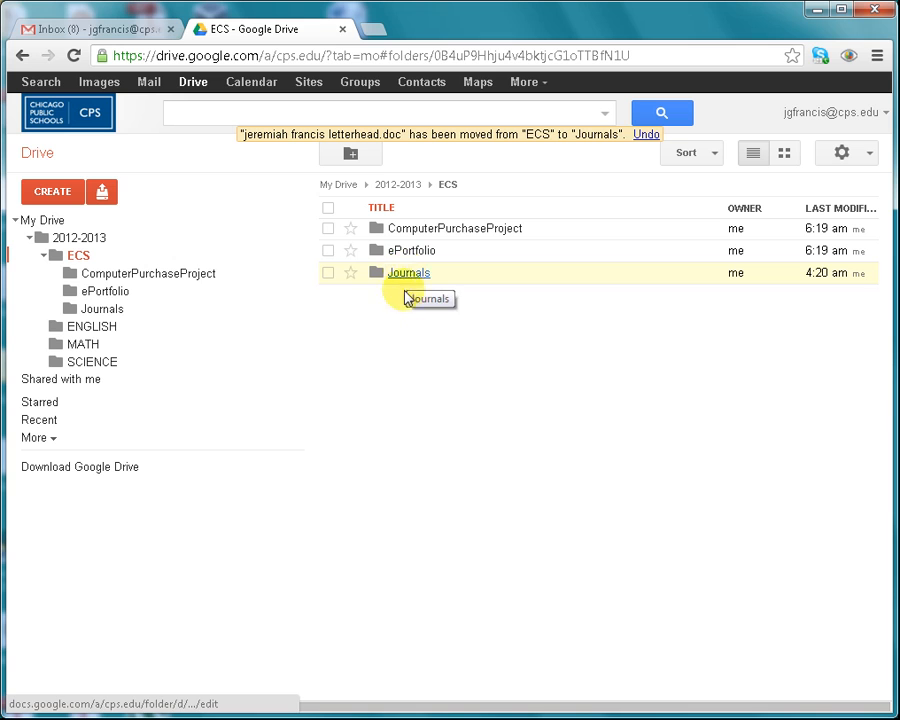